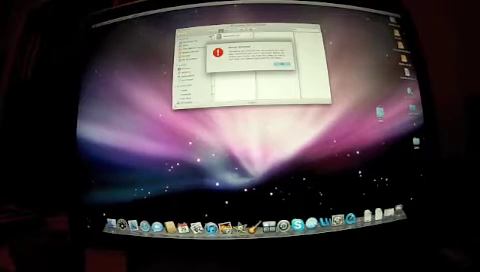
Step: Dismiss the error alert and close the Finder window, leaving just the desktop
{"action": "left_click", "coordinate": [277, 63]}
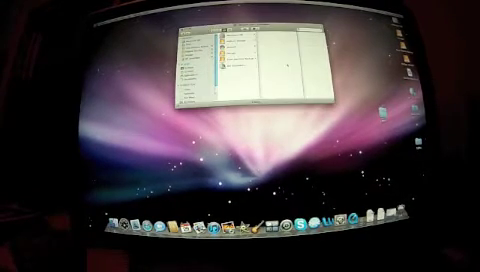
{"action": "key", "text": "super+w"}
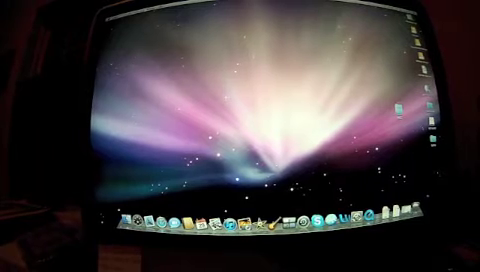
Step: In a new Finder window, move files between folders and onto the desktop
{"action": "left_click", "coordinate": [136, 221]}
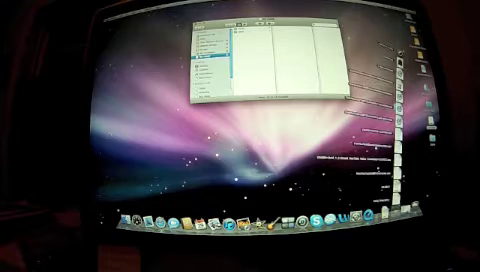
{"action": "left_click_drag", "start_coordinate": [400, 60], "coordinate": [295, 42]}
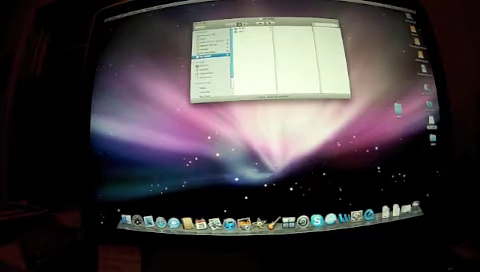
{"action": "left_click_drag", "start_coordinate": [308, 62], "coordinate": [340, 142]}
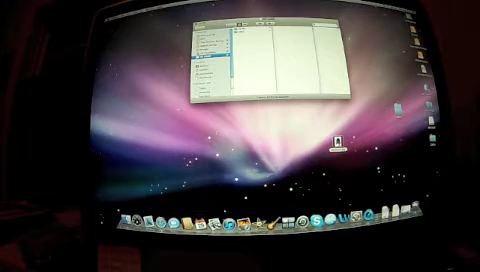
{"action": "left_click_drag", "start_coordinate": [295, 80], "coordinate": [255, 36]}
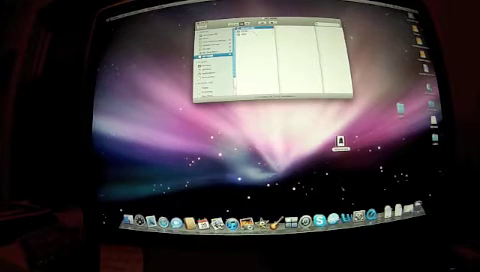
Step: Preview the image file in column view, then close the Finder window
{"action": "left_click", "coordinate": [255, 36]}
{"action": "left_click", "coordinate": [257, 50]}
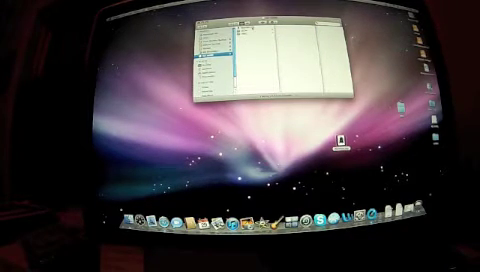
{"action": "key", "text": "Down"}
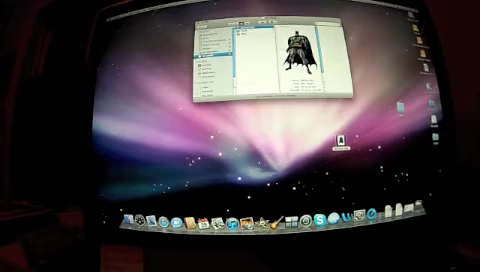
{"action": "left_click", "coordinate": [215, 55]}
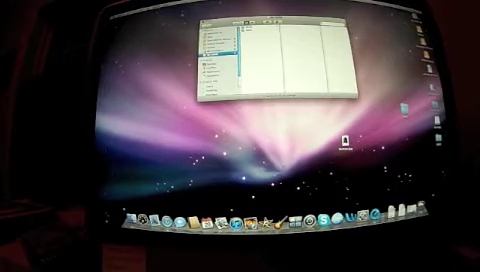
{"action": "key", "text": "super+w"}
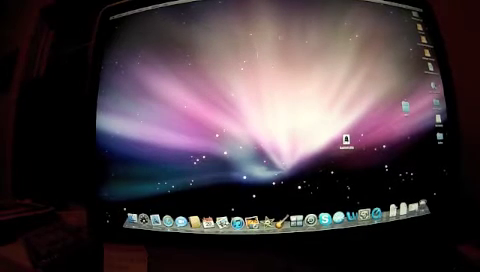
Step: Find Disk Utility with Spotlight and launch it from the results
{"action": "left_click", "coordinate": [415, 8]}
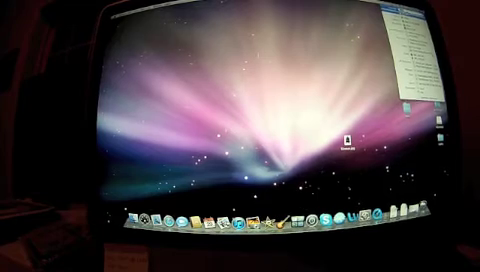
{"action": "key", "text": "Escape"}
{"action": "left_click", "coordinate": [415, 8]}
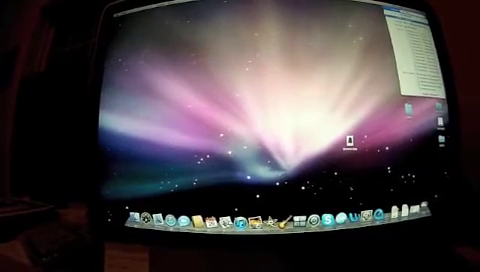
{"action": "left_click", "coordinate": [415, 60]}
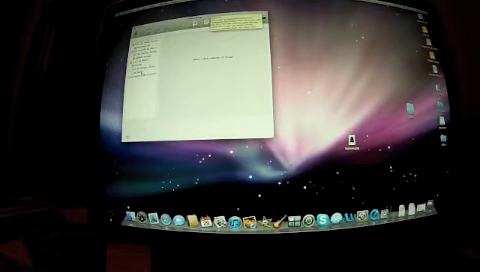
Step: Select the SD card's volume in the sidebar, browse the task tabs, and show Erase options
{"action": "left_click", "coordinate": [140, 73]}
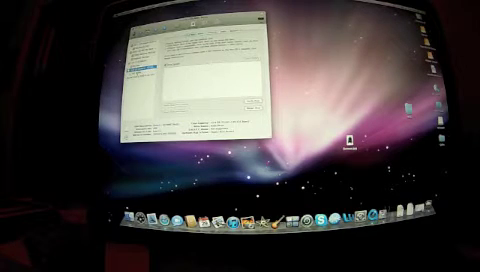
{"action": "left_click", "coordinate": [142, 72]}
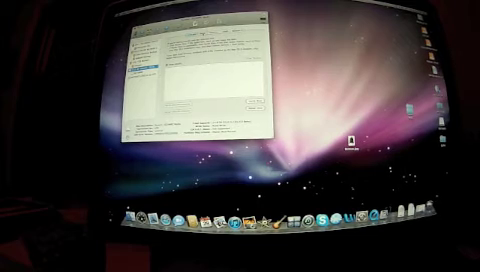
{"action": "left_click", "coordinate": [205, 33]}
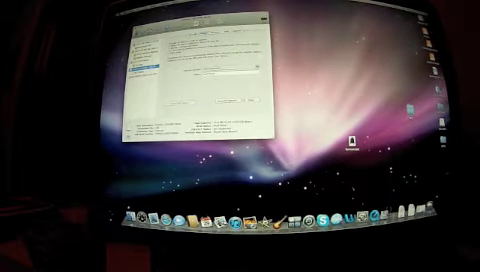
{"action": "left_click", "coordinate": [215, 33]}
{"action": "left_click", "coordinate": [213, 33]}
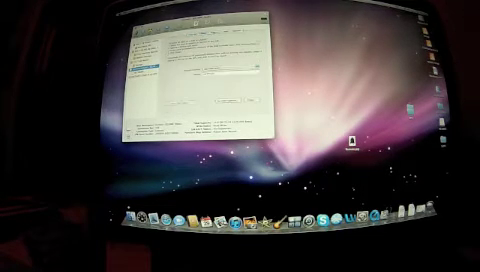
{"action": "left_click", "coordinate": [228, 33]}
{"action": "left_click", "coordinate": [192, 33]}
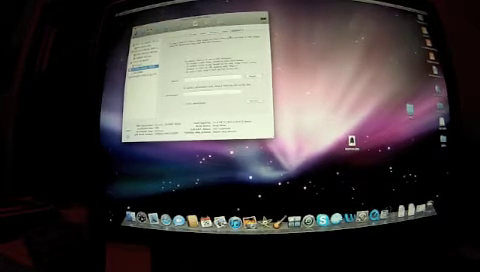
{"action": "left_click", "coordinate": [206, 25]}
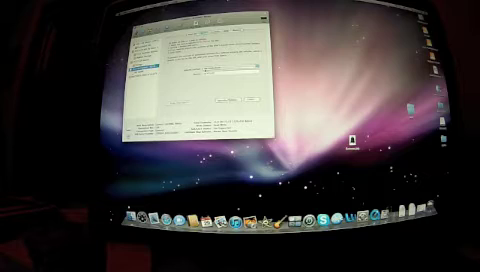
Step: Set the SD card's volume format to MS-DOS (FAT) and quit Disk Utility
{"action": "left_click", "coordinate": [228, 67]}
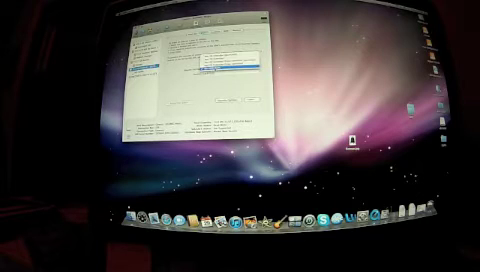
{"action": "left_click", "coordinate": [228, 60]}
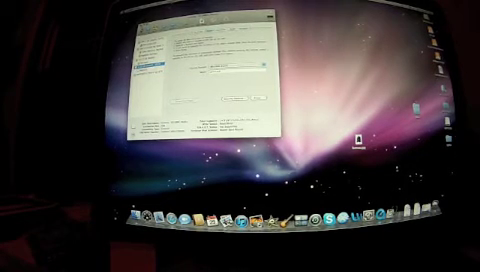
{"action": "key", "text": "super+q"}
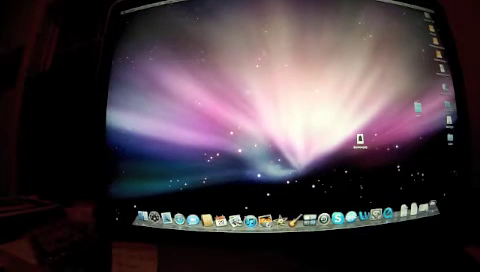
Step: Open and minimize a Finder window, then open the erased card from the desktop
{"action": "key", "text": "super+n"}
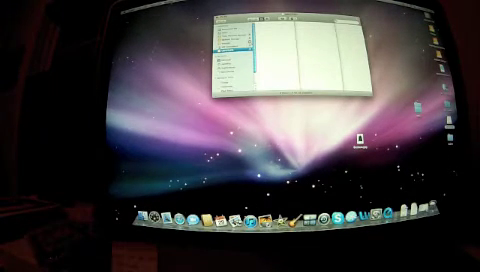
{"action": "key", "text": "super+m"}
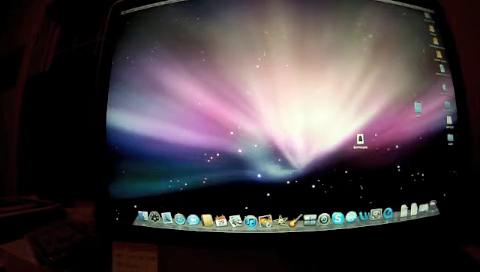
{"action": "double_click", "coordinate": [416, 107]}
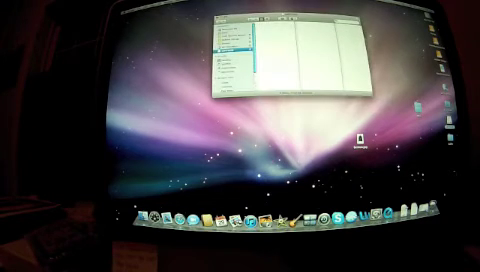